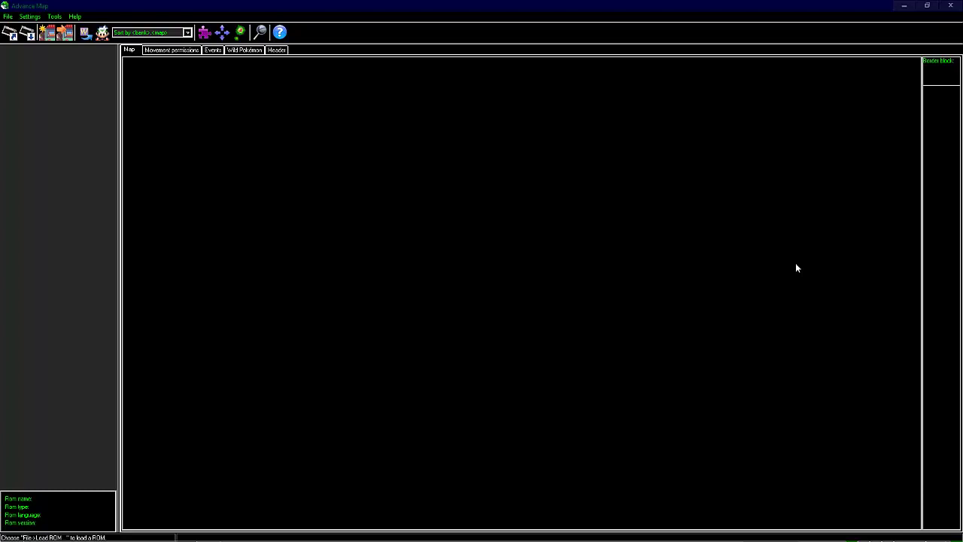
Load the ROM file Pokemon Zincite Version v1.0.gba
click(797, 268)
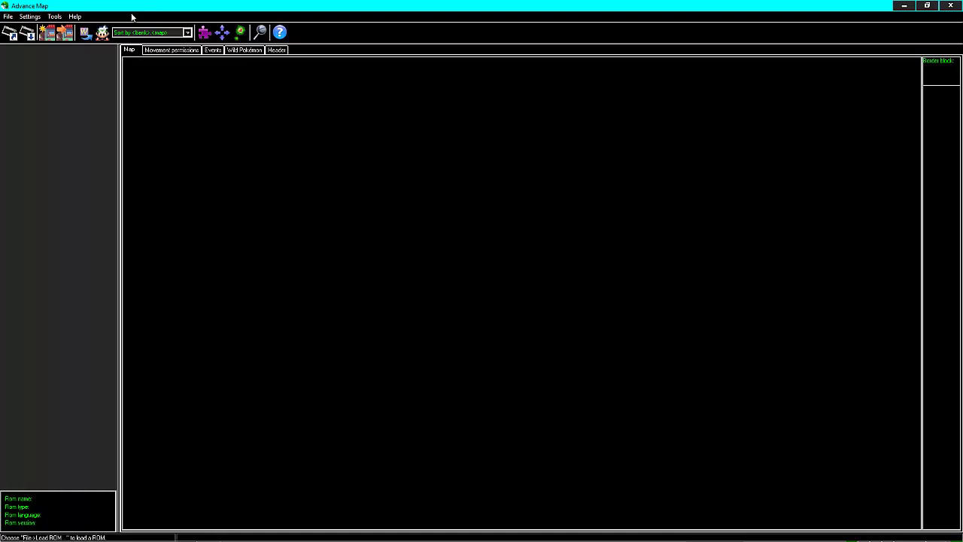
click(8, 15)
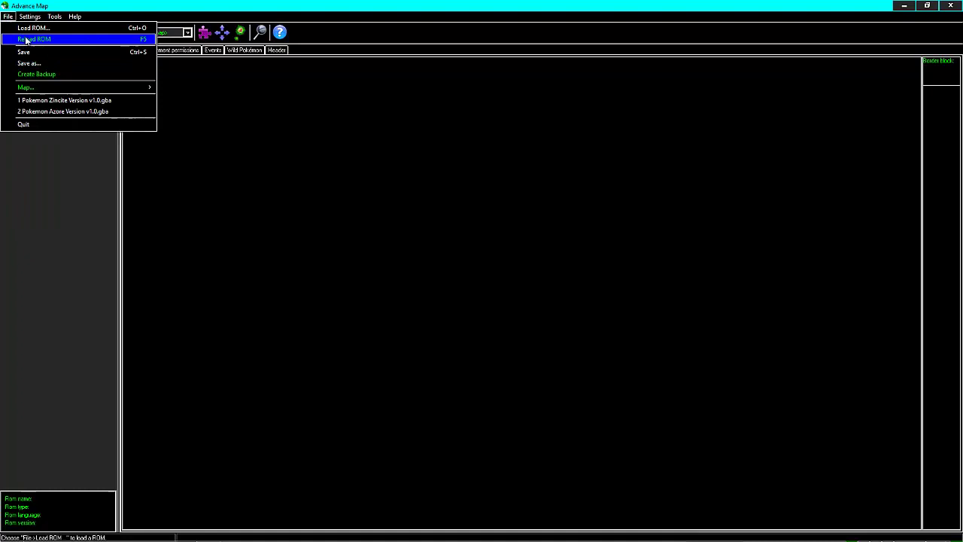
click(29, 29)
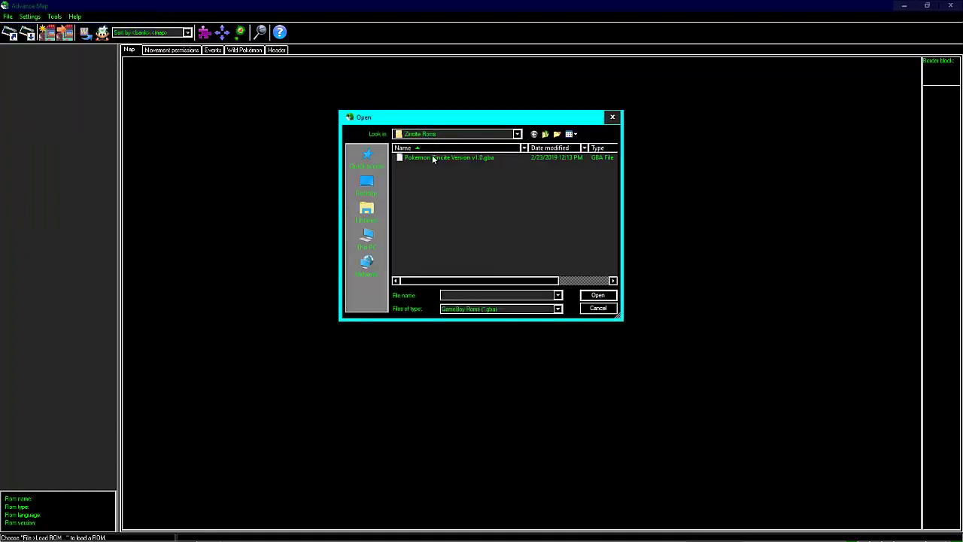
double_click(432, 155)
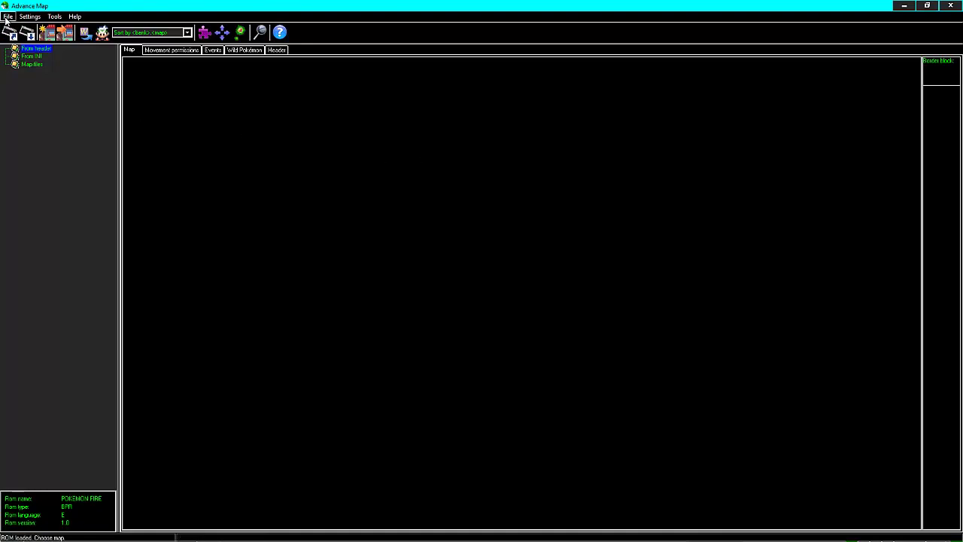
Expand the From header list and look through the maps in banks 4, 20, 30 and 34
double_click(34, 49)
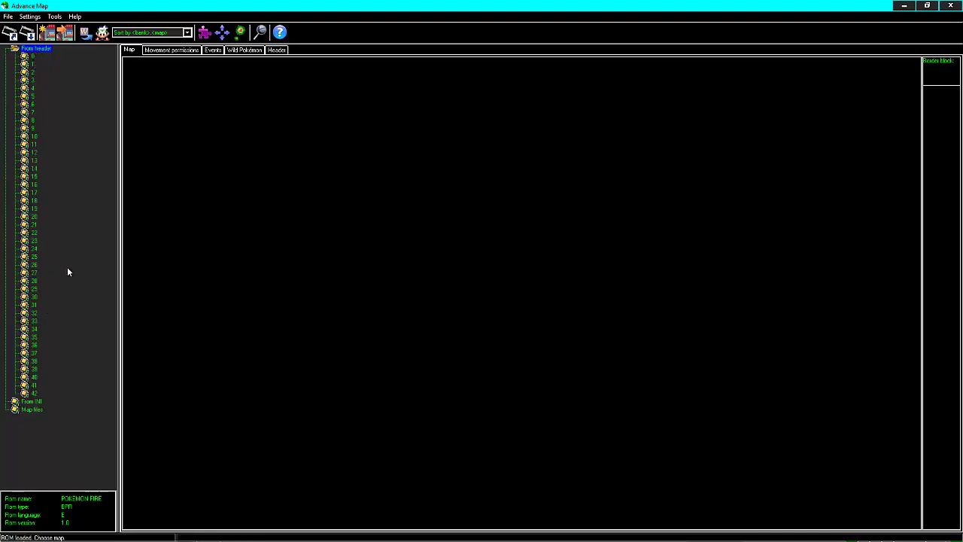
click(32, 88)
double_click(32, 89)
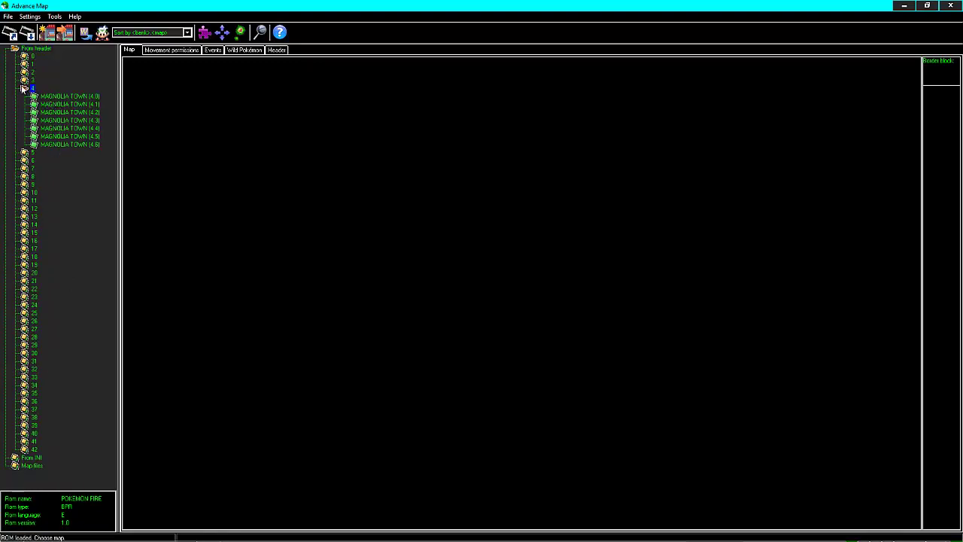
double_click(28, 273)
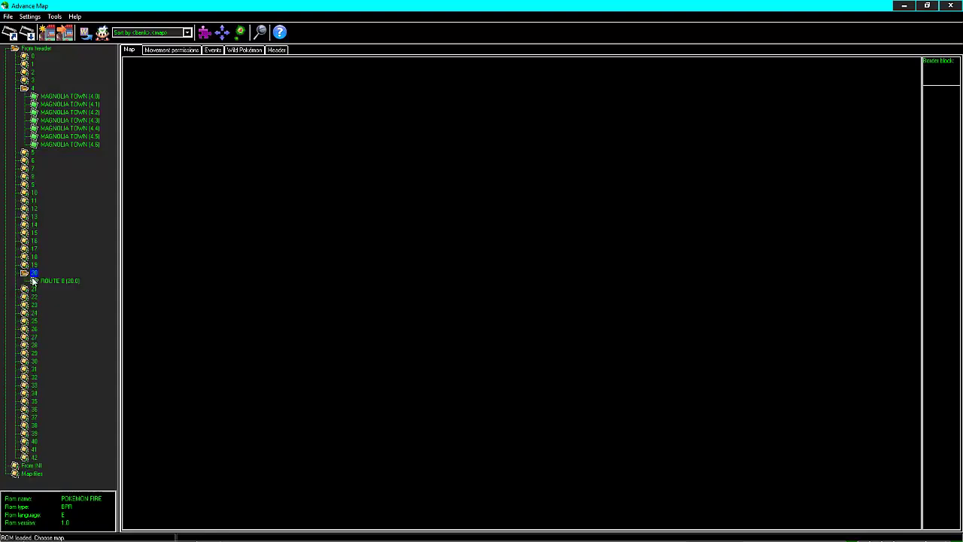
double_click(34, 361)
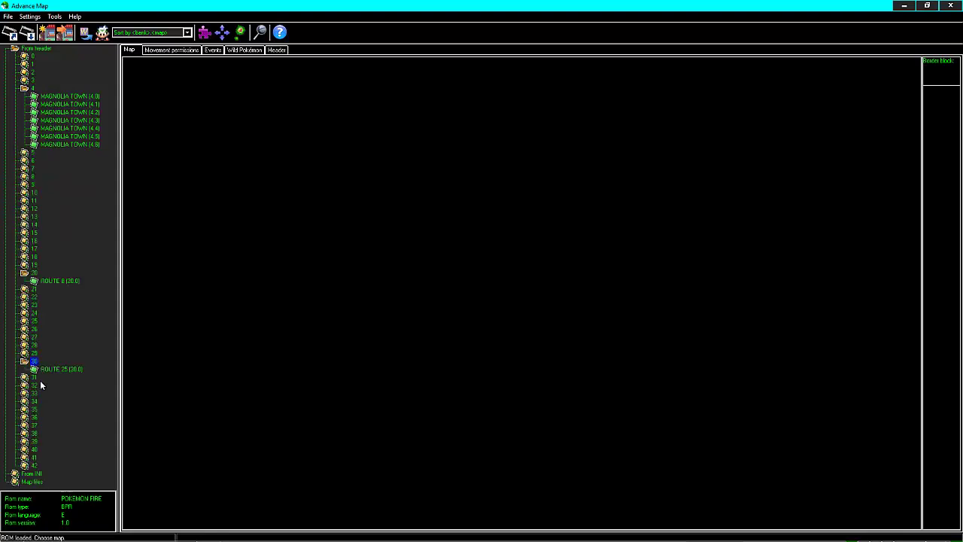
double_click(33, 401)
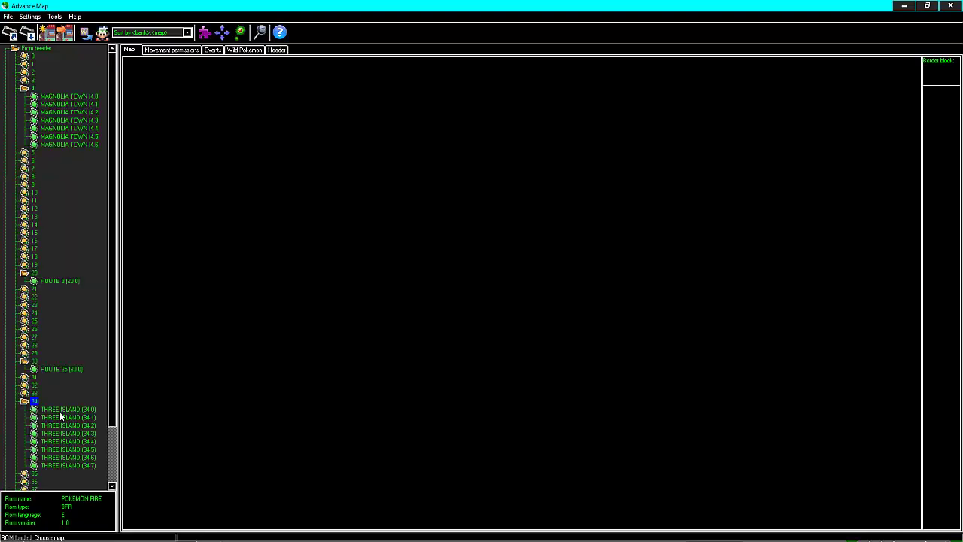
scroll(78, 415, down, 3)
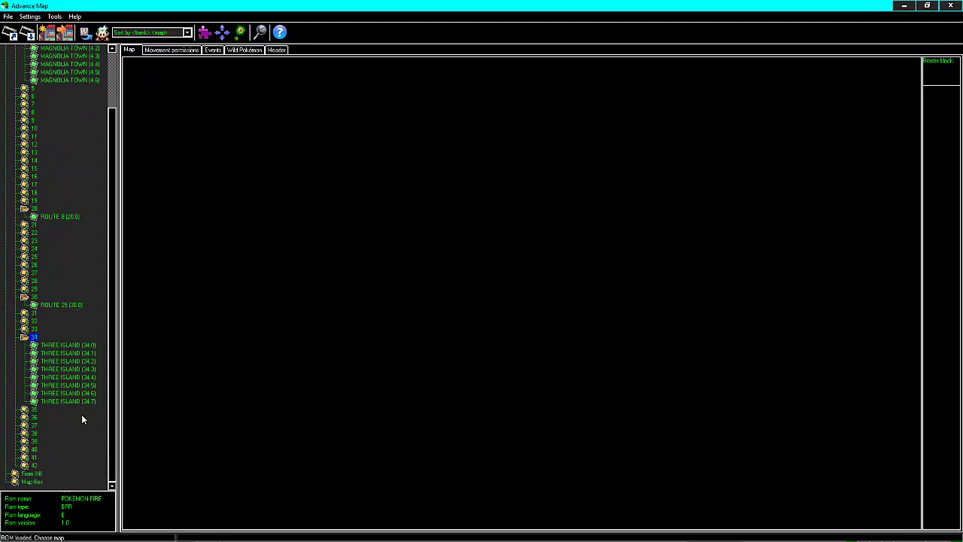
Open the CRYSTAL CAVERNS map from the map files and cover it entirely with a copied block of plain grass
click(28, 481)
double_click(29, 482)
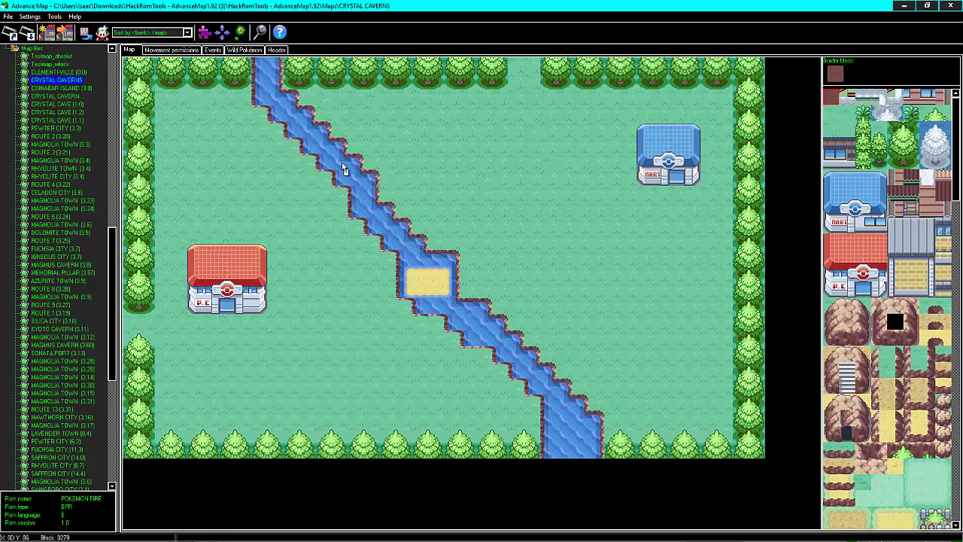
right_click(526, 200)
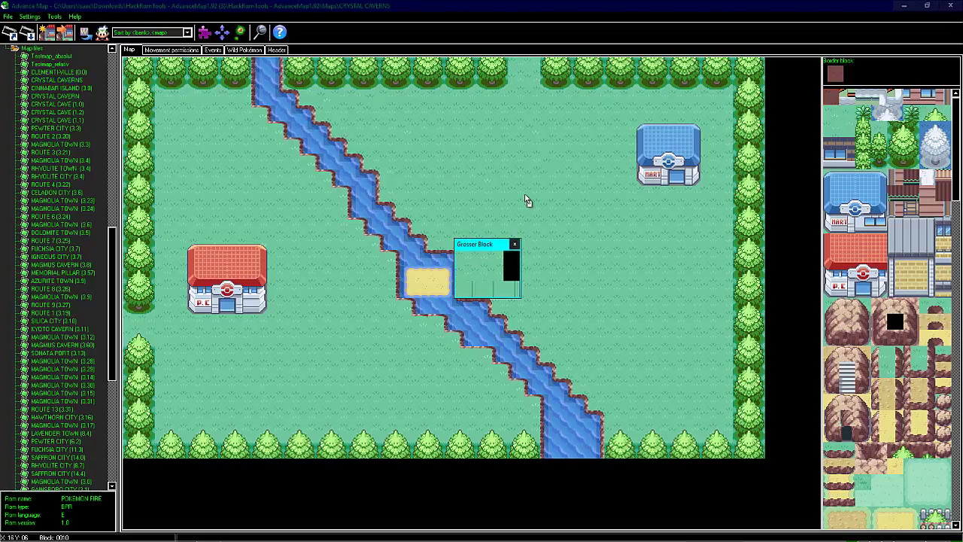
mouse_move(460, 140)
right_down()
mouse_move(462, 124)
mouse_move(527, 168)
mouse_move(432, 110)
mouse_move(595, 204)
right_up()
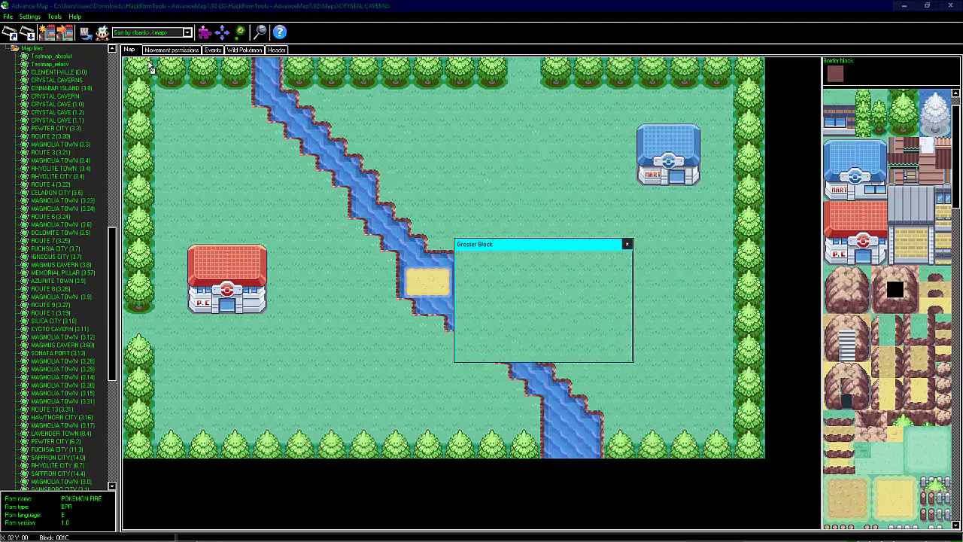
mouse_move(146, 68)
mouse_down()
mouse_move(140, 350)
mouse_move(151, 278)
mouse_move(135, 272)
mouse_move(109, 429)
mouse_move(123, 444)
mouse_move(151, 377)
mouse_move(138, 403)
mouse_move(410, 401)
mouse_move(565, 421)
mouse_move(693, 423)
mouse_move(708, 398)
mouse_move(715, 292)
mouse_move(628, 124)
mouse_move(644, 67)
mouse_move(301, 66)
mouse_move(404, 278)
mouse_move(532, 430)
mouse_up()
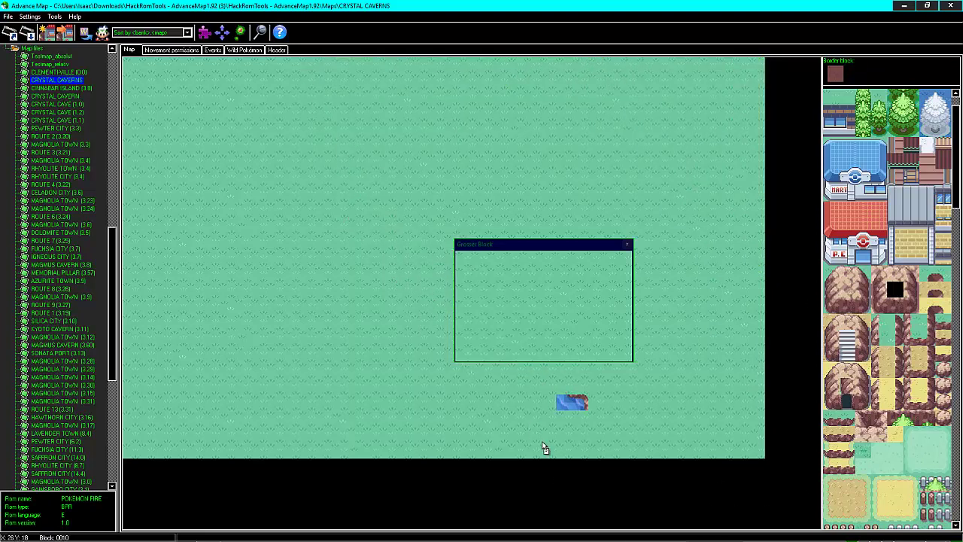
click(546, 401)
click(629, 245)
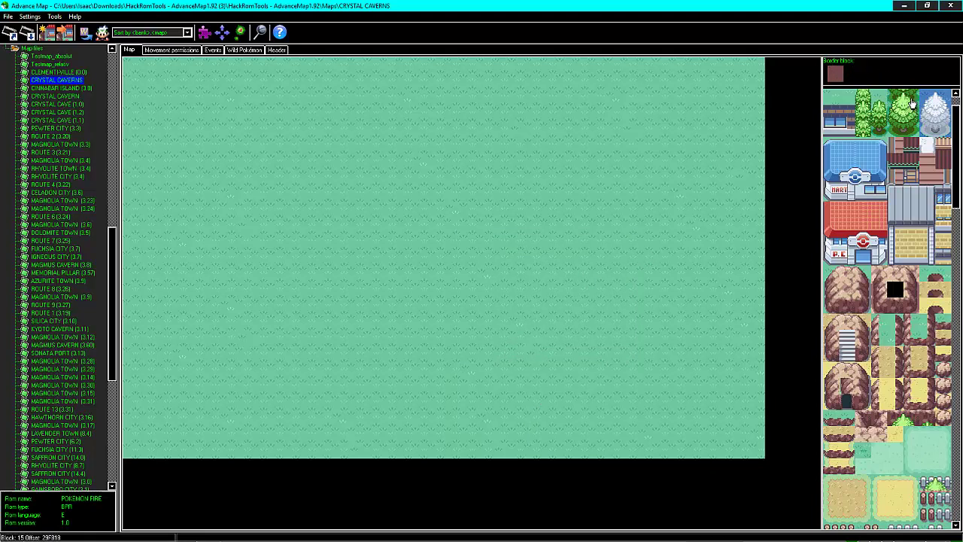
Set the border block to the tiles of the large green tree
click(902, 97)
click(835, 73)
click(835, 72)
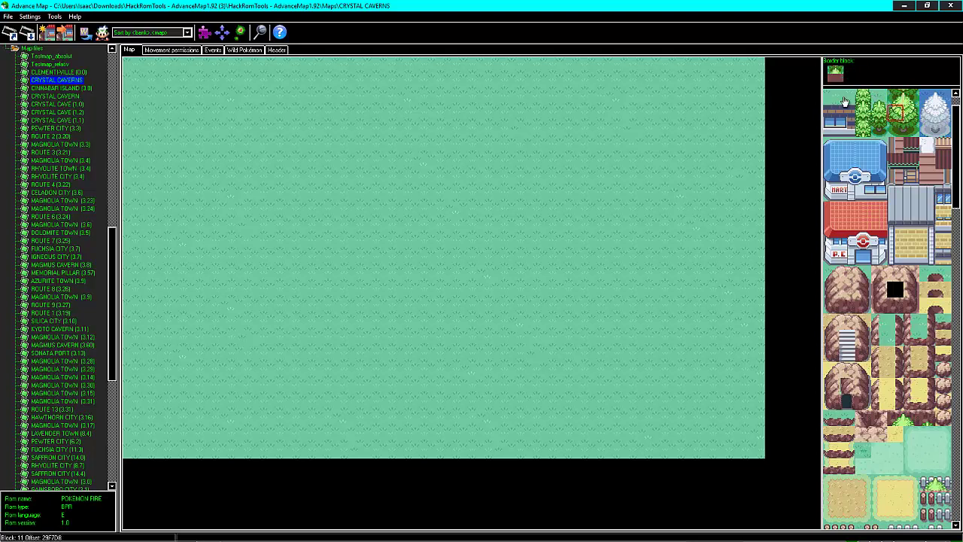
click(906, 113)
click(837, 75)
click(841, 77)
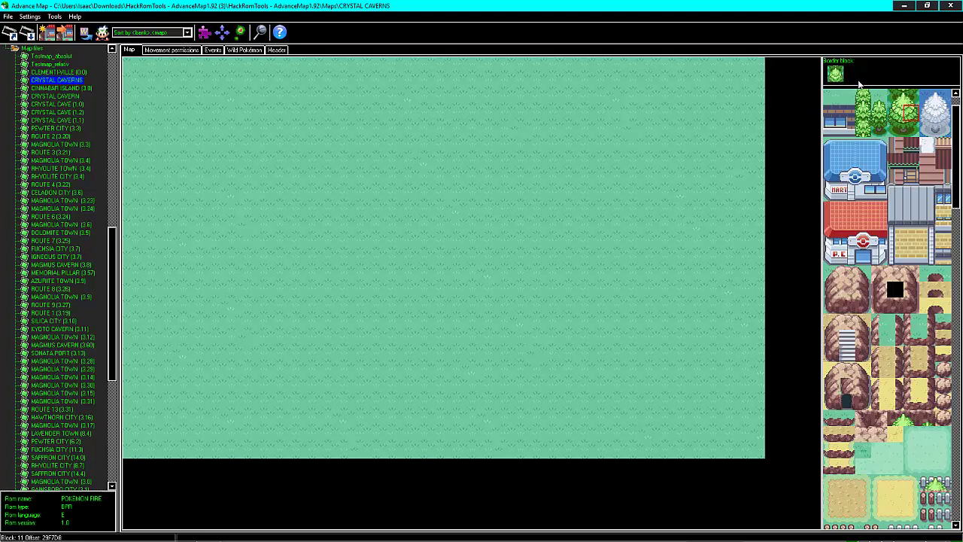
Build one large green tree tile by tile in the map's top-right corner
click(755, 67)
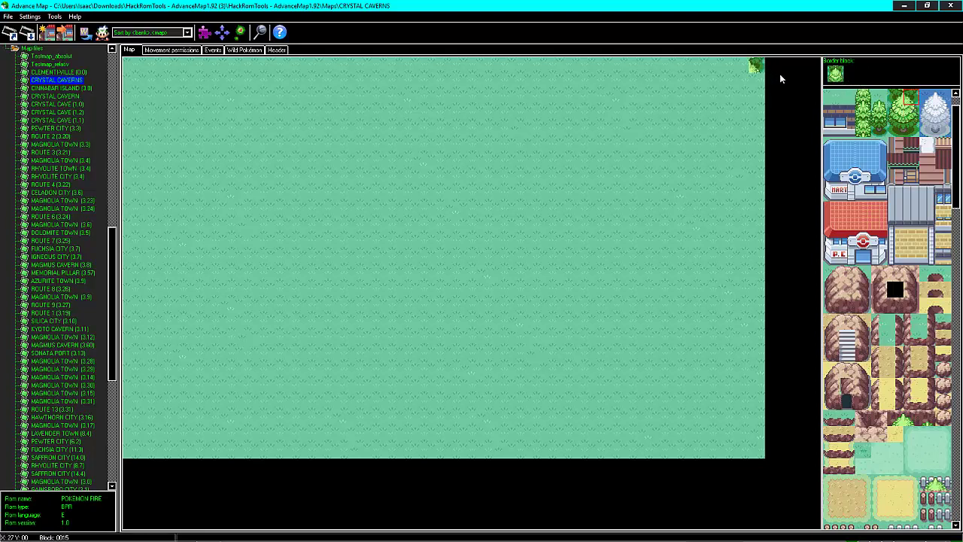
click(742, 67)
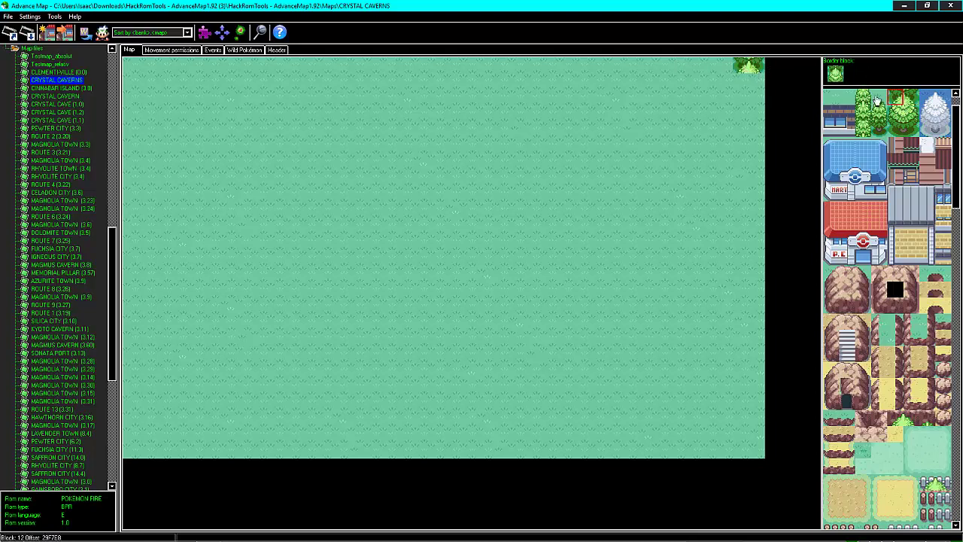
right_click(744, 83)
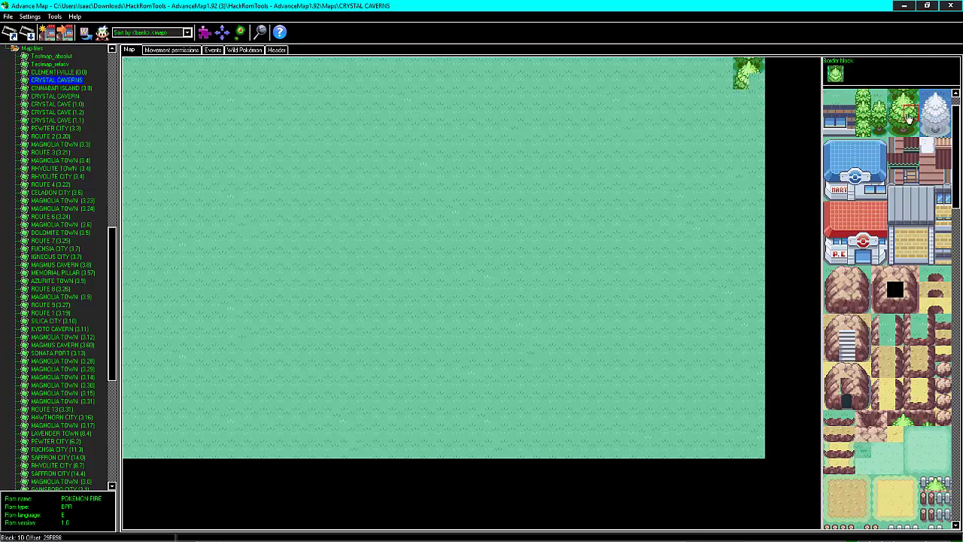
click(745, 82)
scroll(779, 97, up, 1)
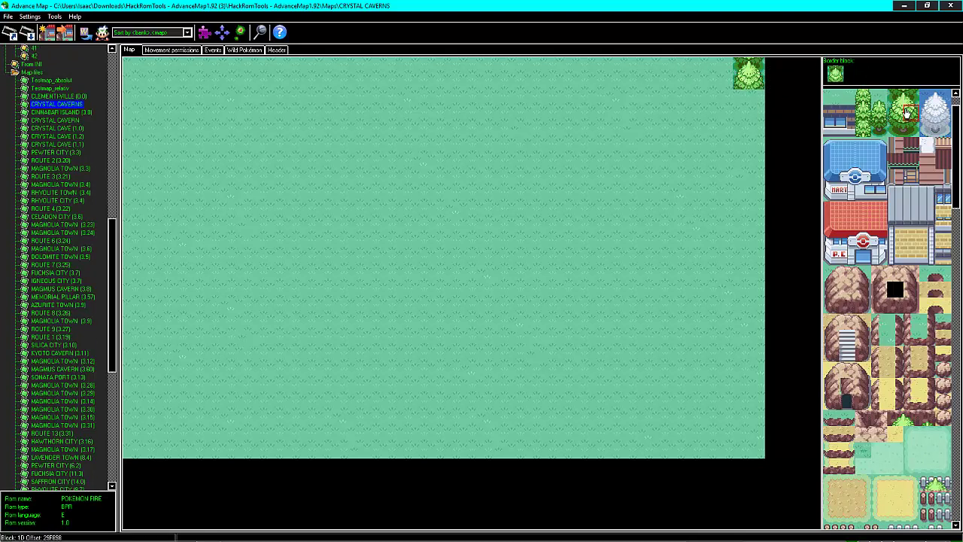
Line the map's right edge down to the bottom with large green trees, copying a column of five to extend it
drag(896, 93, 913, 113)
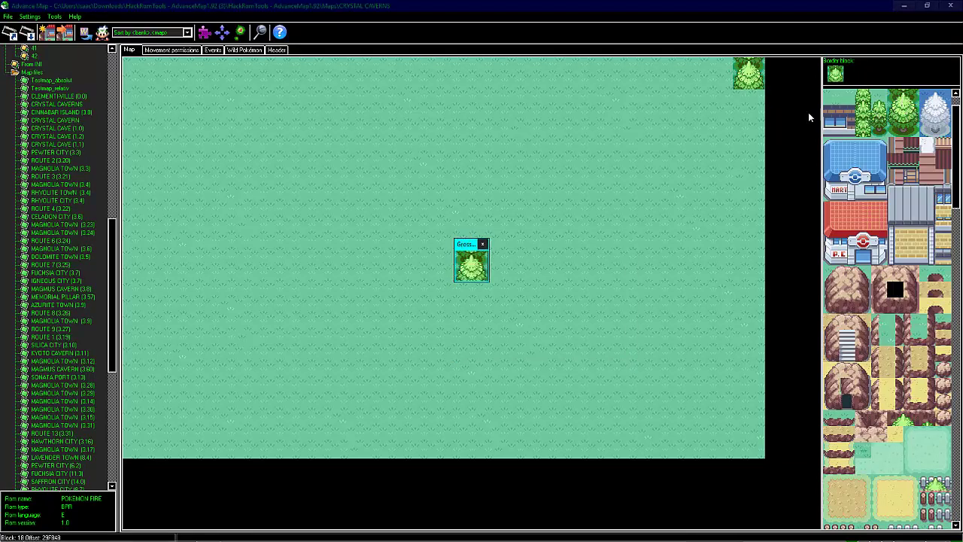
click(748, 104)
drag(745, 128, 740, 202)
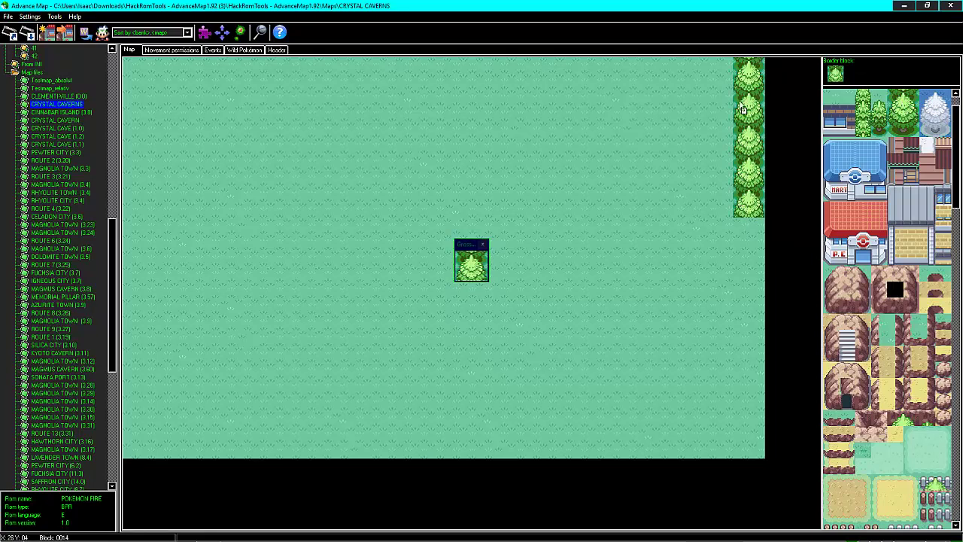
right_click(747, 78)
right_drag(747, 78, 759, 210)
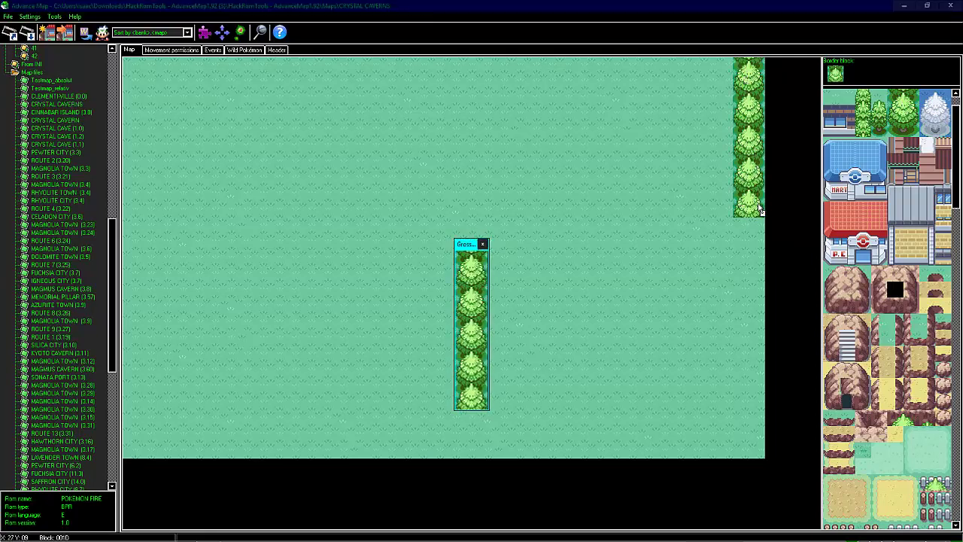
click(744, 224)
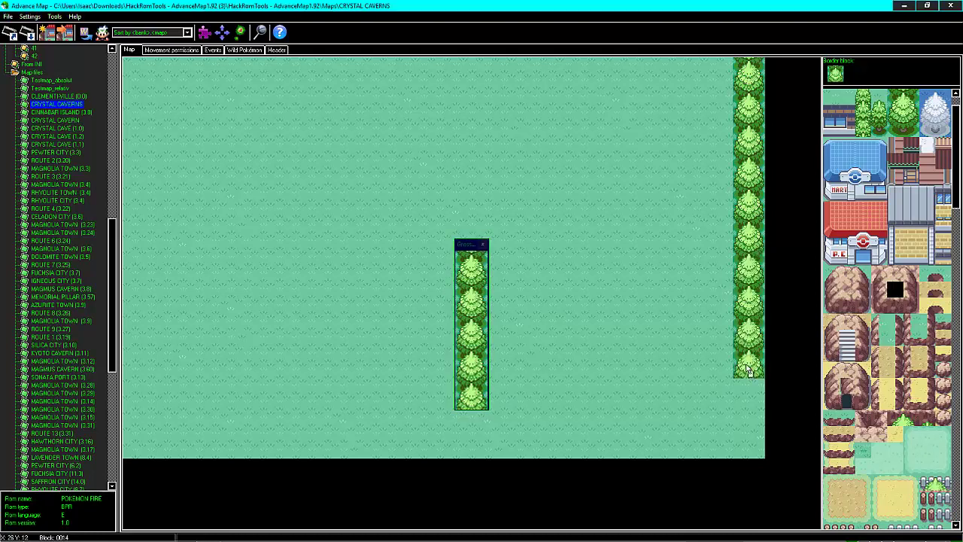
click(745, 382)
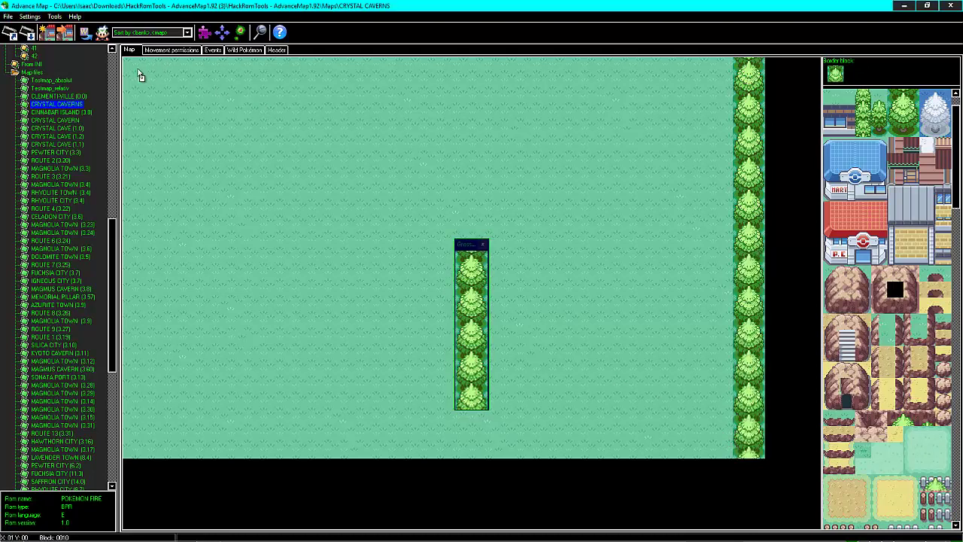
Line the map's left edge from top to bottom with the copied column of five trees
scroll(129, 73, up, 1)
click(130, 68)
click(138, 226)
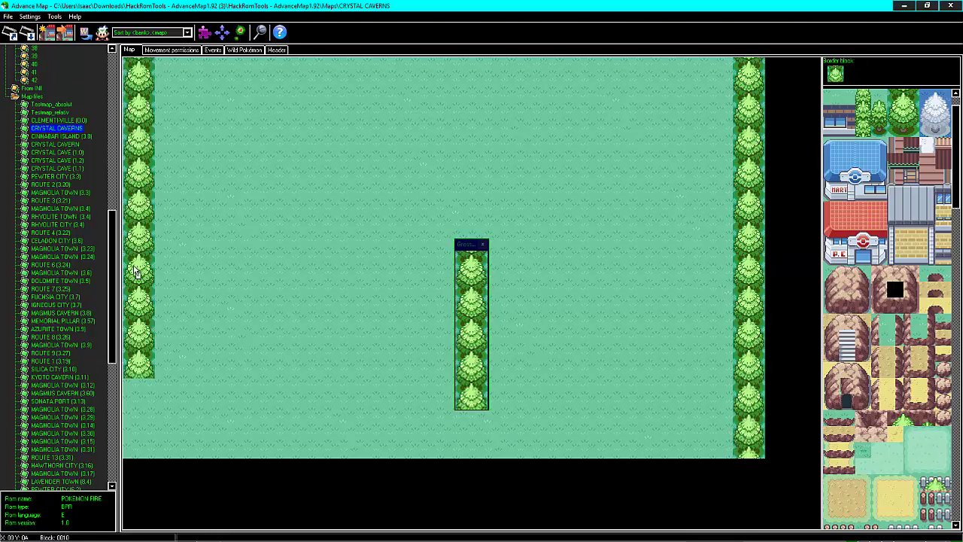
click(132, 399)
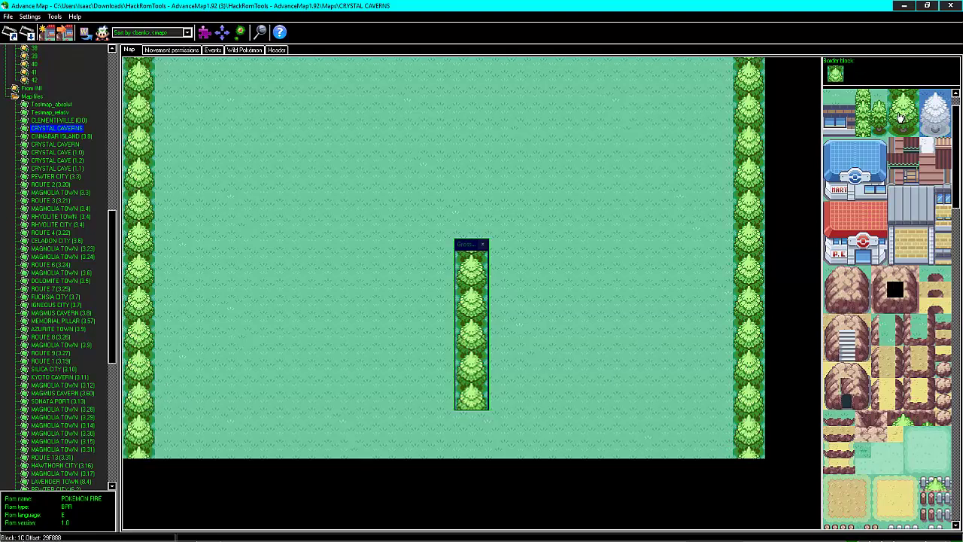
click(897, 114)
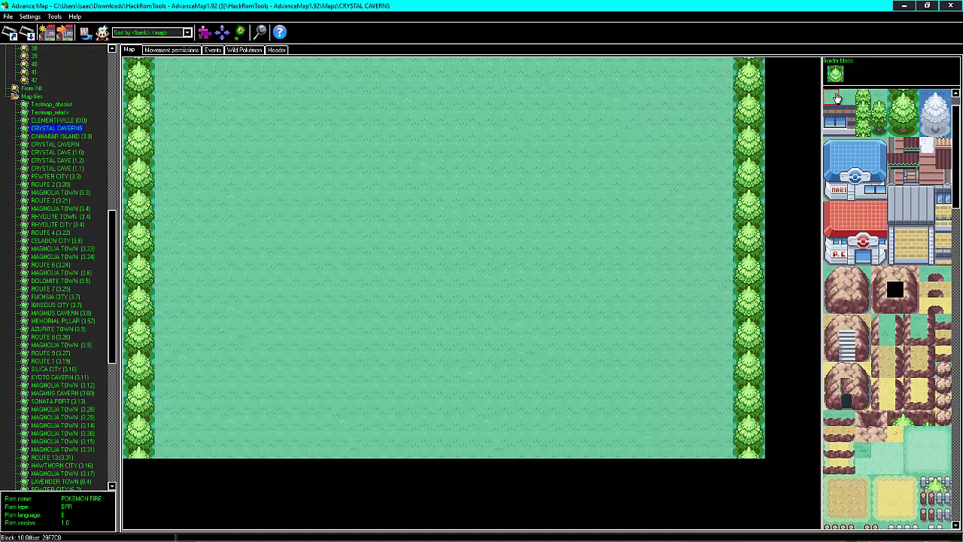
scroll(939, 136, down, 5)
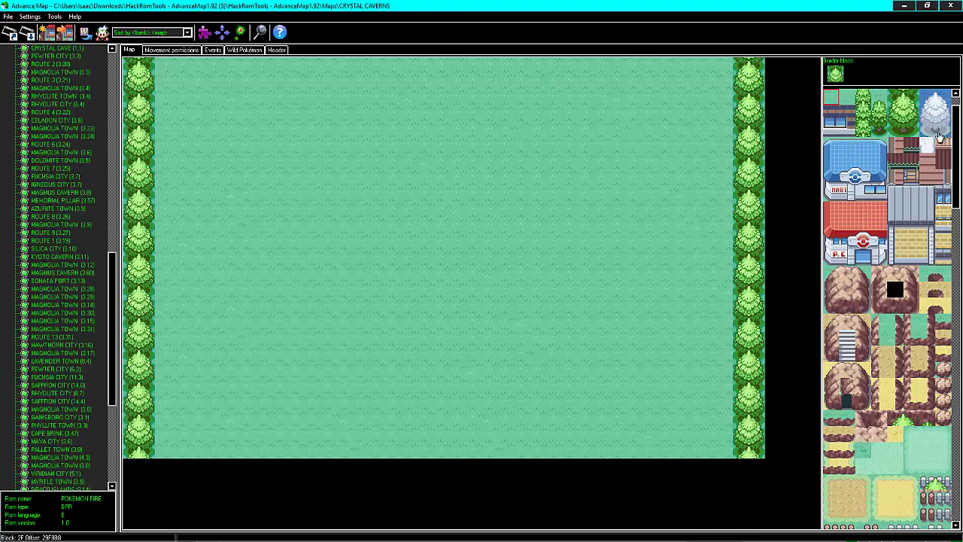
scroll(939, 136, down, 5)
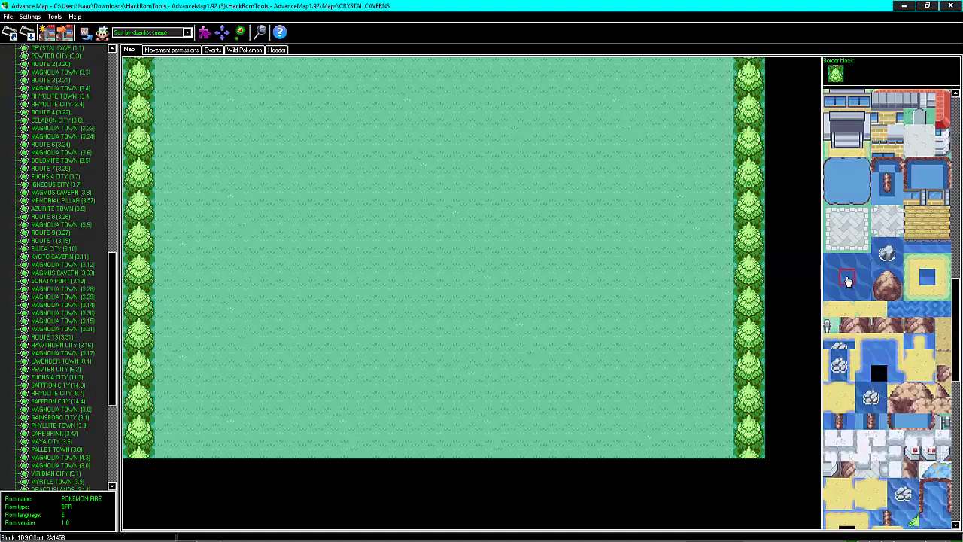
right_click(520, 188)
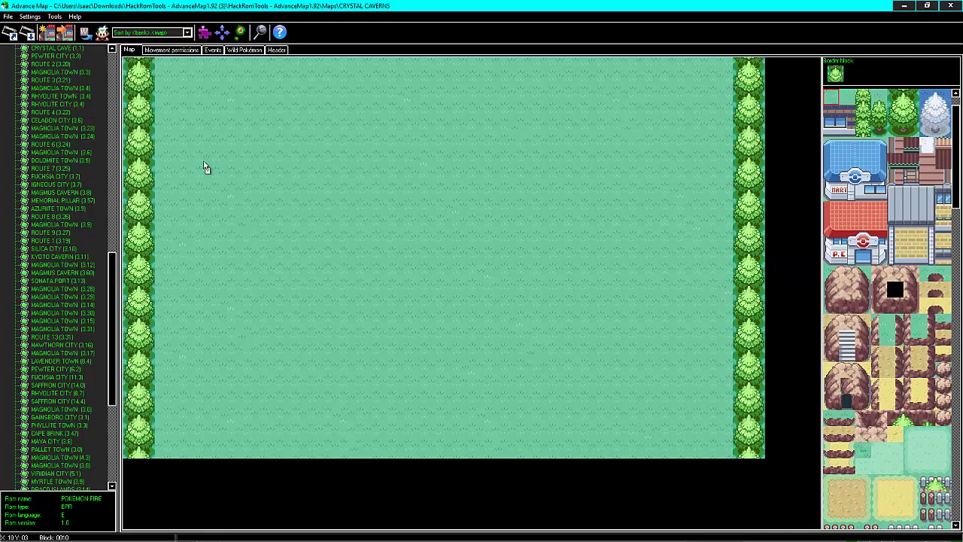
Choose bank 22 as the replacement position for inserting the map, and close the insertion dialog without replacing anything
scroll(117, 263, up, 6)
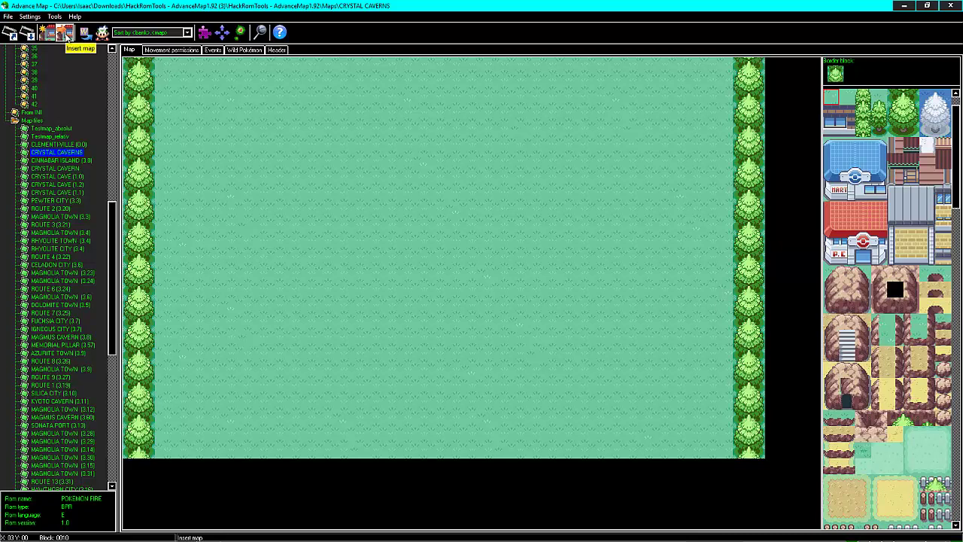
click(66, 33)
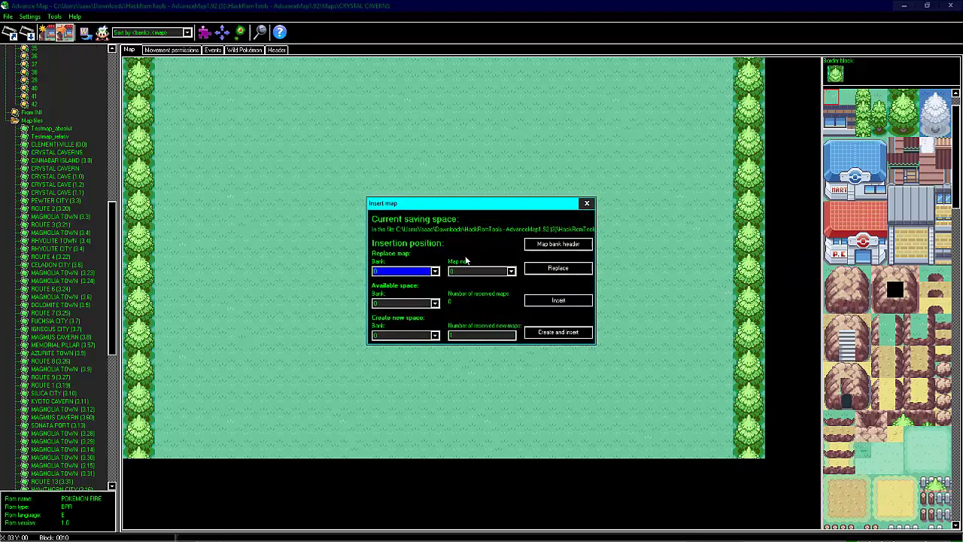
click(435, 272)
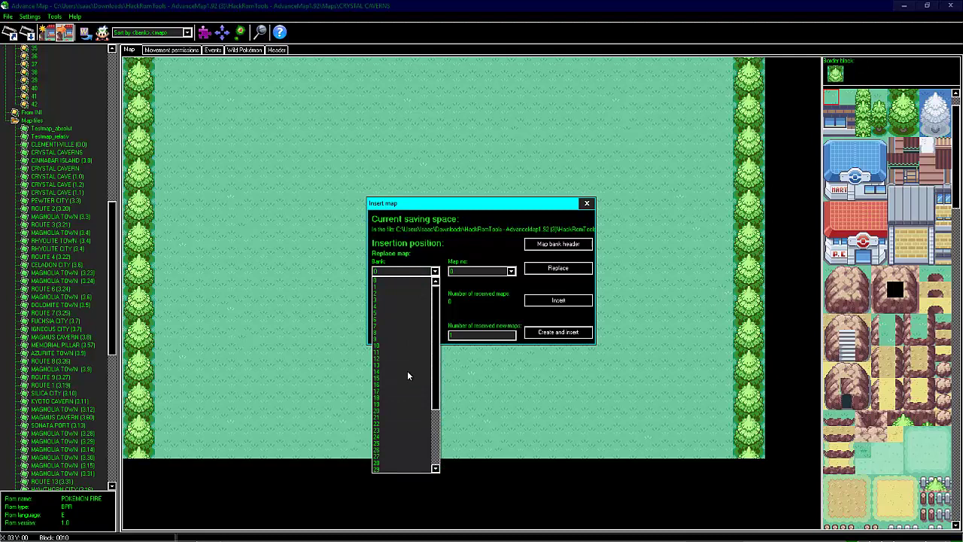
click(399, 426)
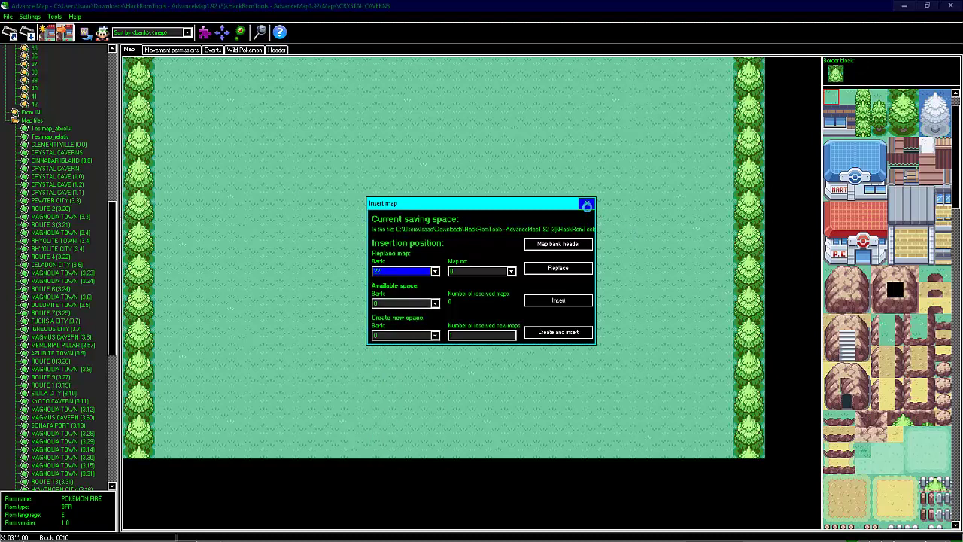
click(587, 203)
click(504, 309)
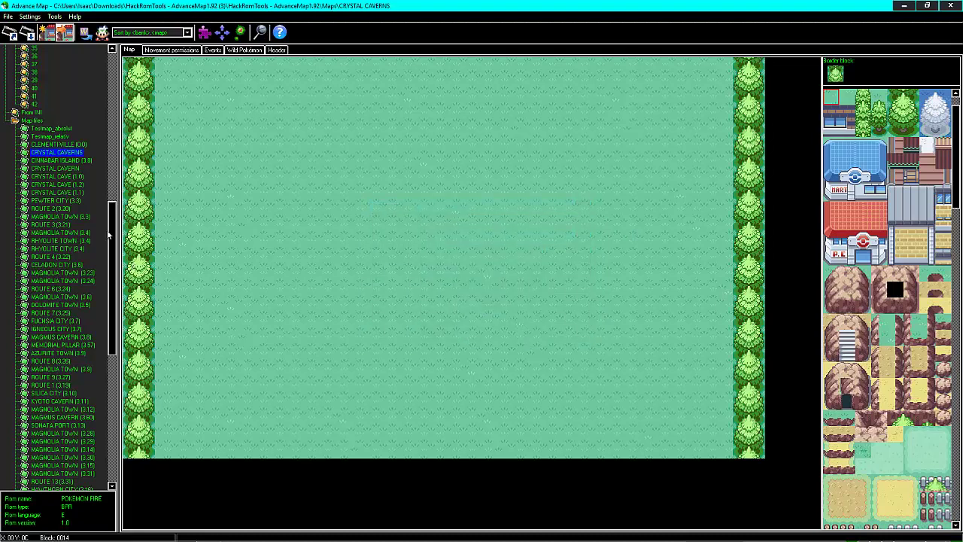
Expand bank 22 in the header map list to check which maps it contains
drag(115, 222, 113, 100)
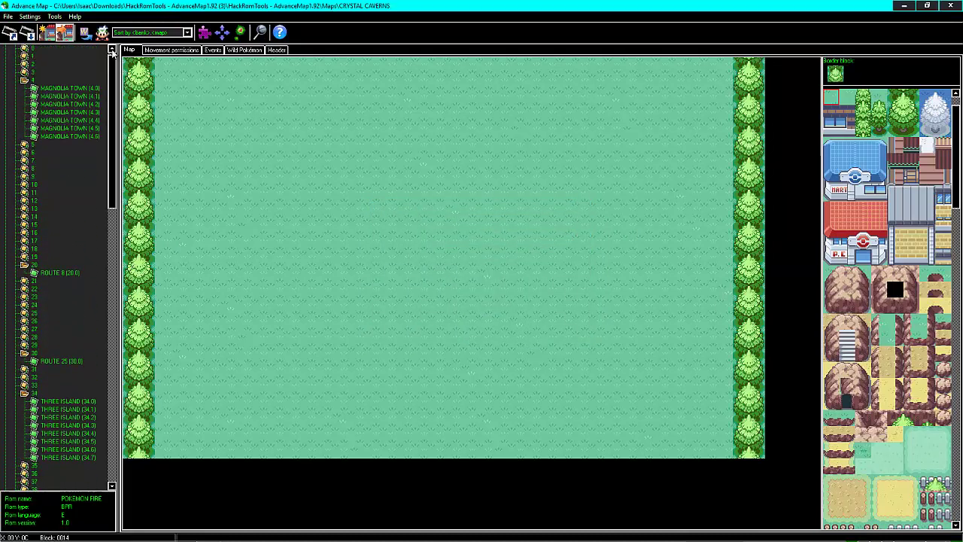
click(111, 50)
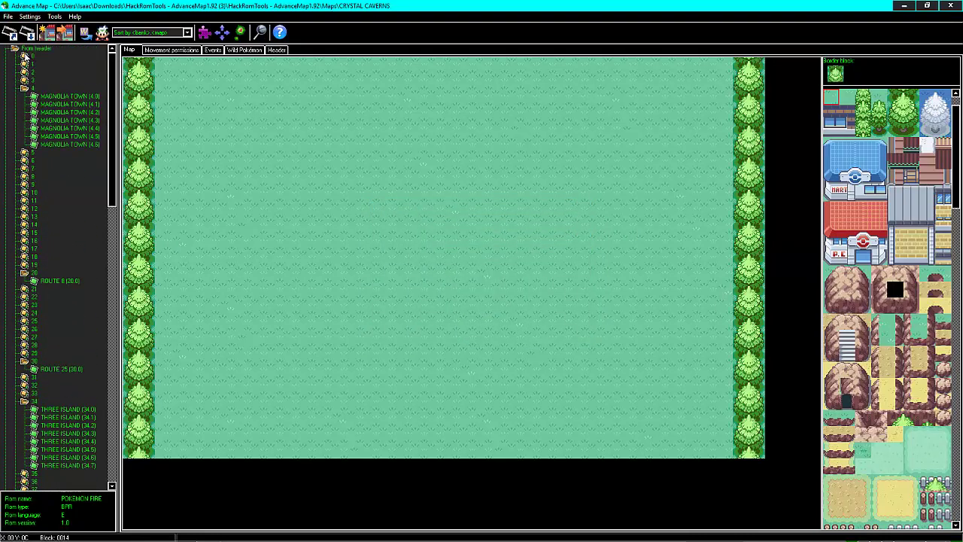
double_click(33, 297)
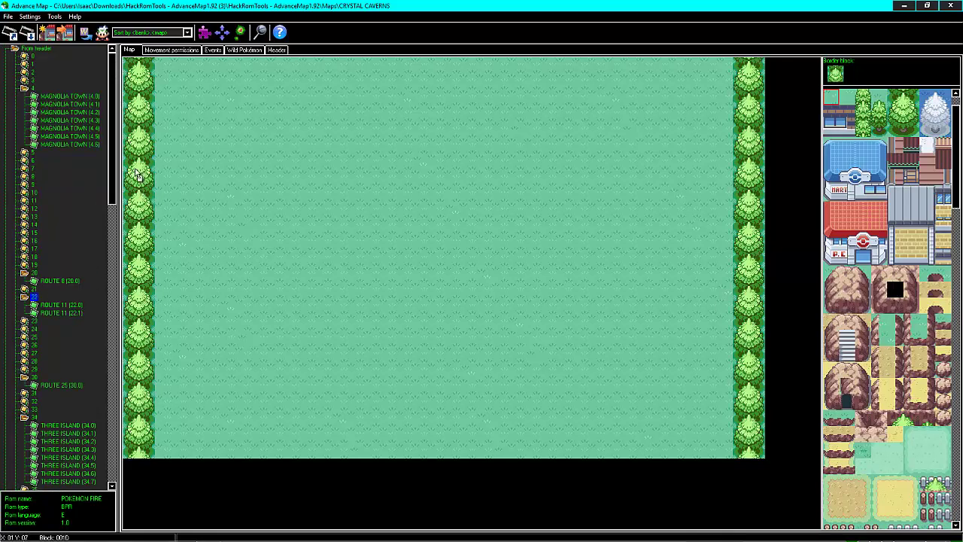
scroll(116, 175, down, 1)
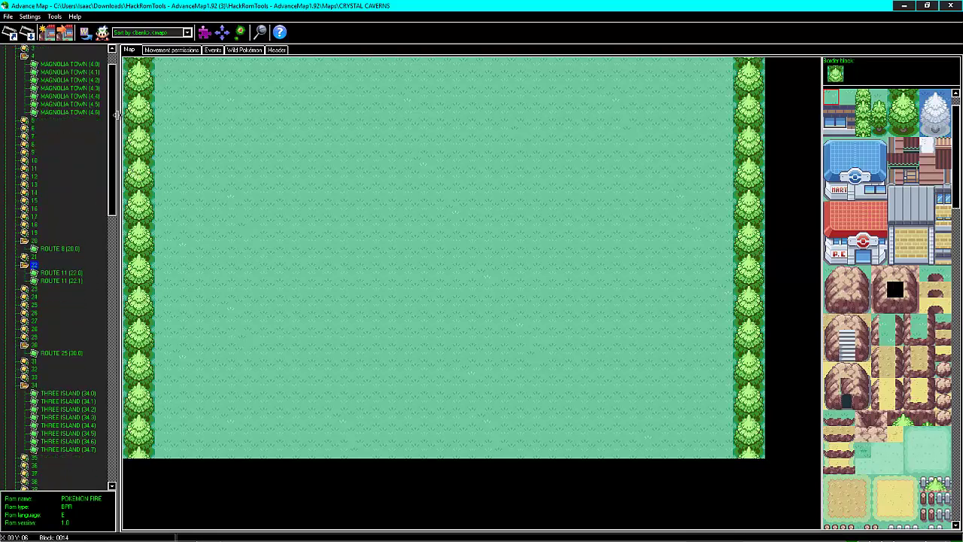
Try to replace map 0 of bank 22 with the CRYSTAL CAVERNS map, repointing it to the first free FF-byte offset found up to $8000000
click(61, 34)
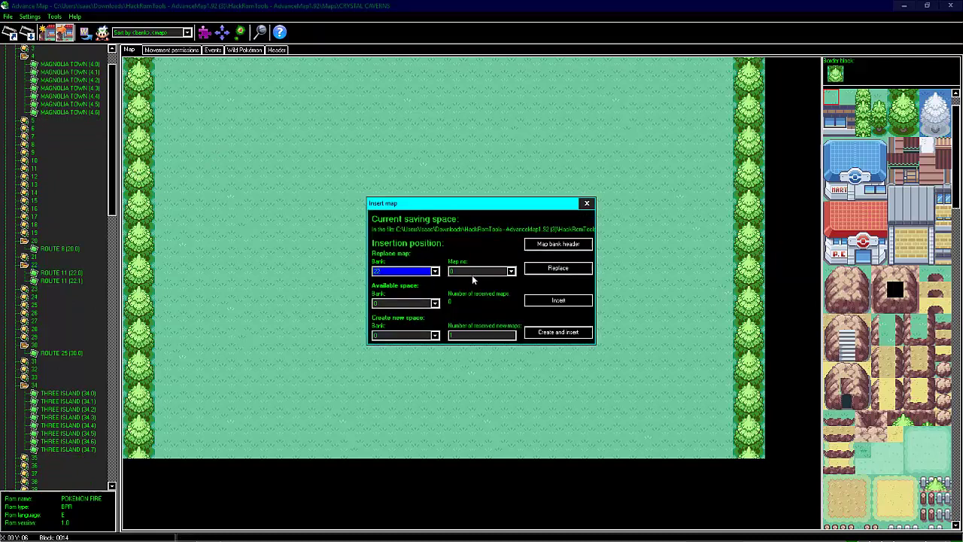
click(557, 268)
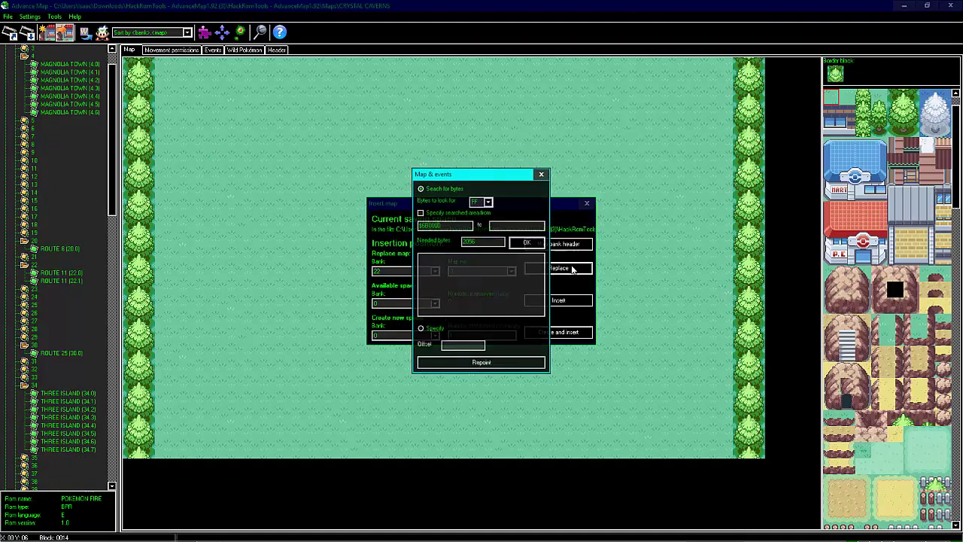
click(420, 213)
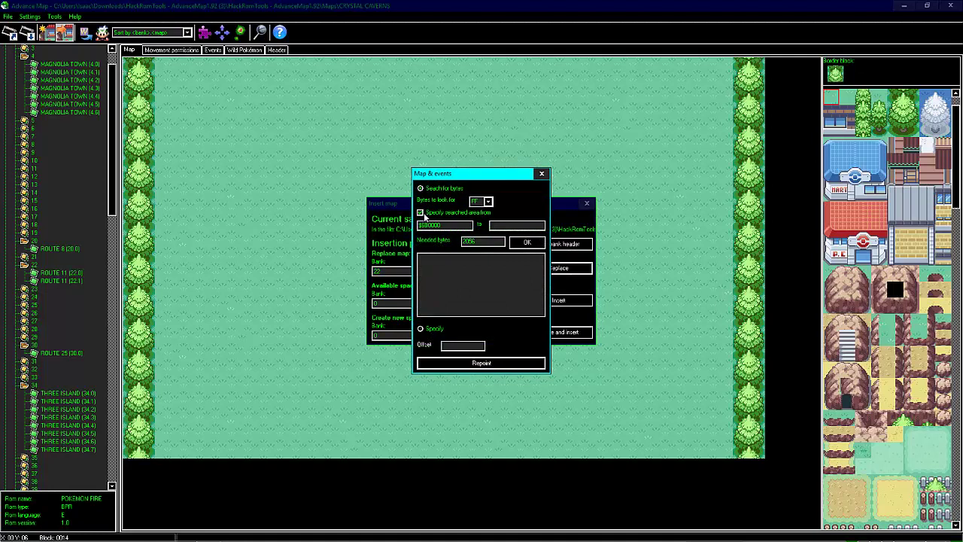
click(498, 225)
text($8000000)
click(530, 243)
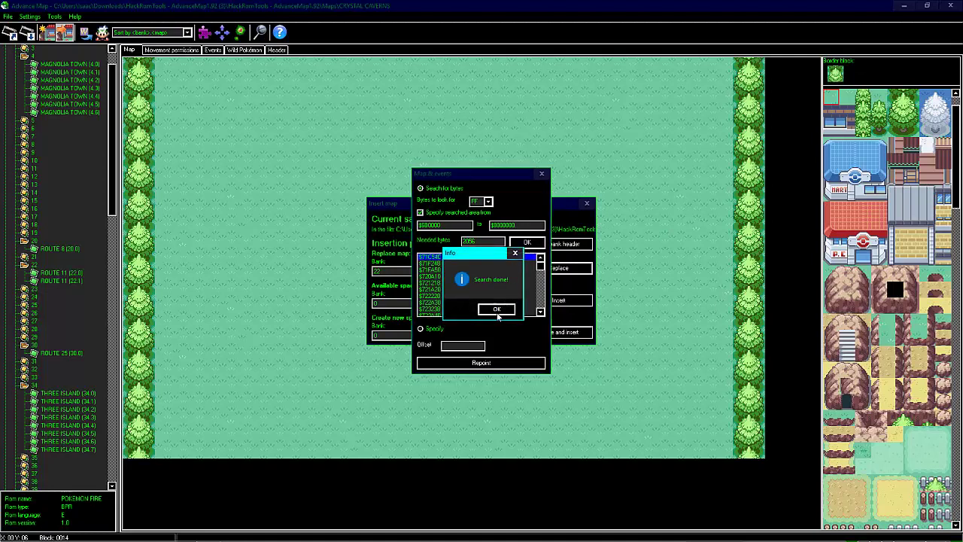
click(497, 311)
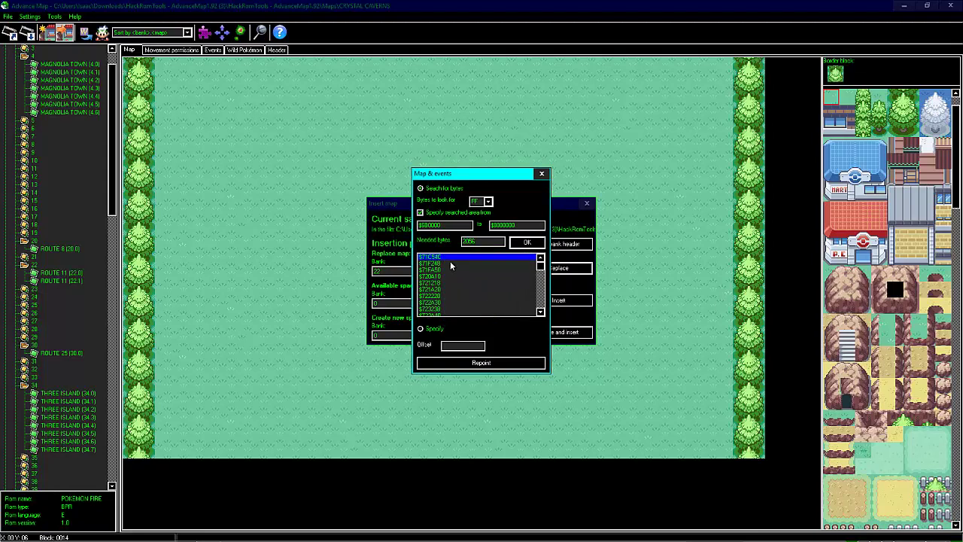
click(483, 363)
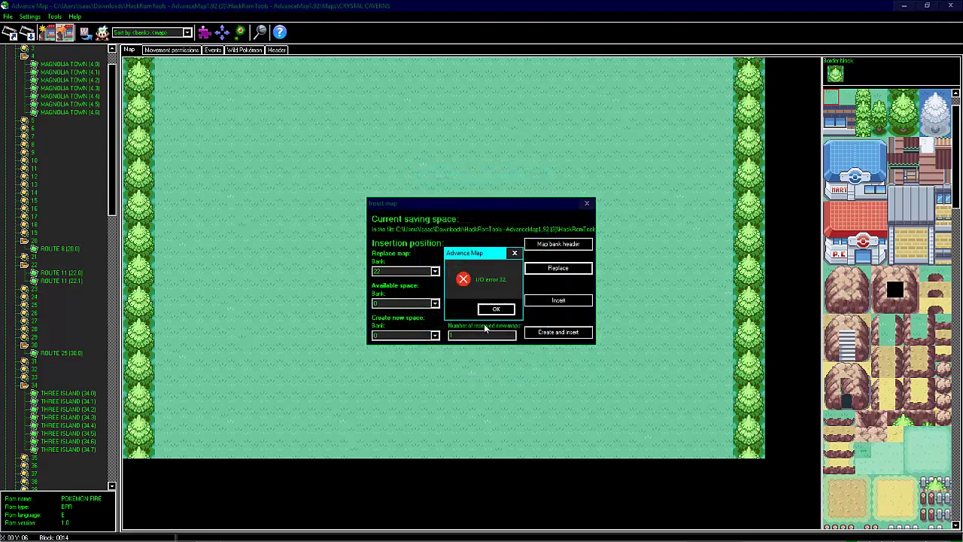
click(490, 309)
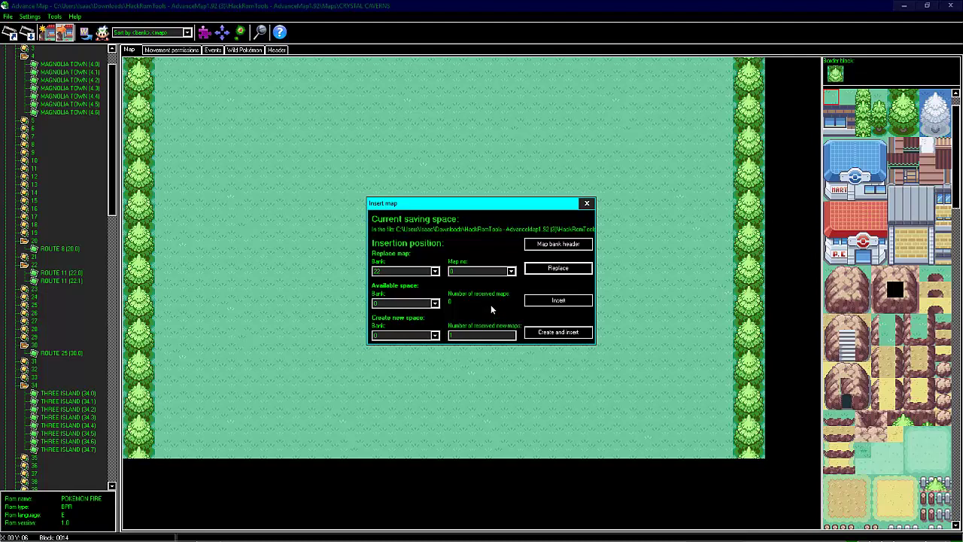
Restart the replacement of map 0 in bank 22 and search for free FF bytes in a specified area ending at $8000000
click(570, 269)
click(426, 215)
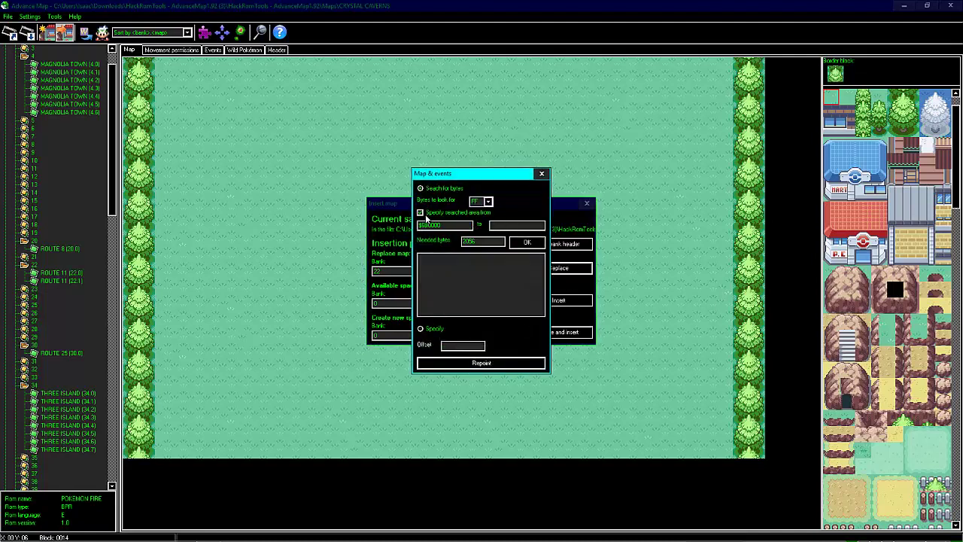
click(520, 225)
text($8000000)
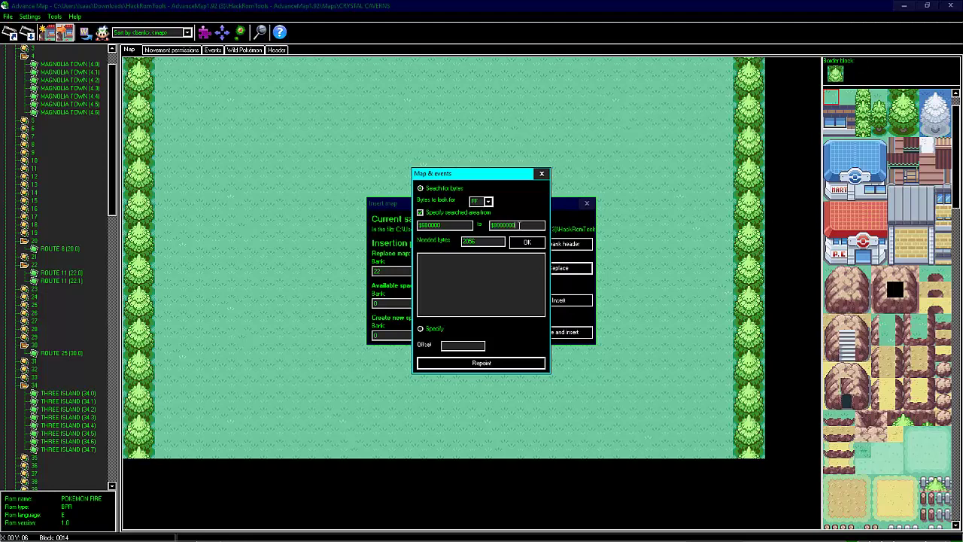
click(530, 241)
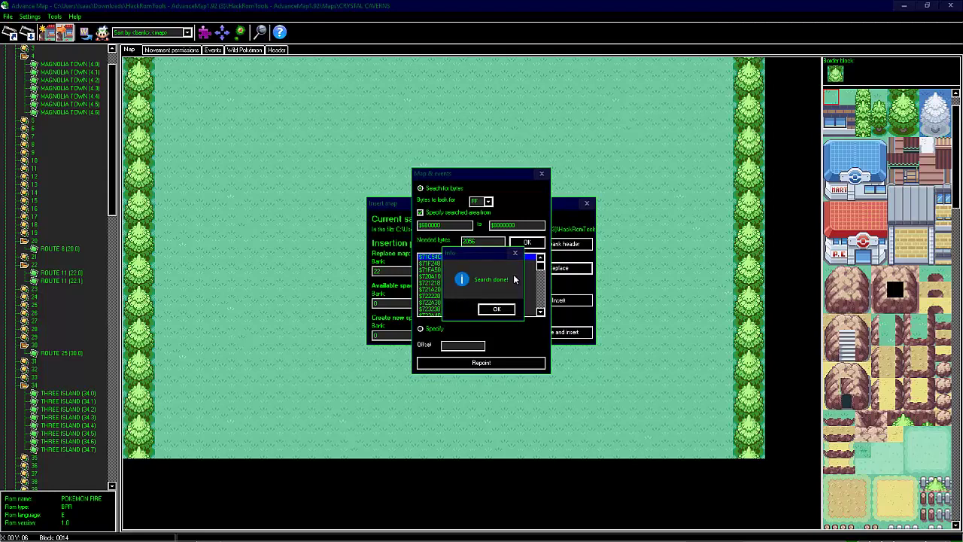
click(511, 309)
Repoint the map and events data to the first free offset found, and dismiss the error messages
click(504, 362)
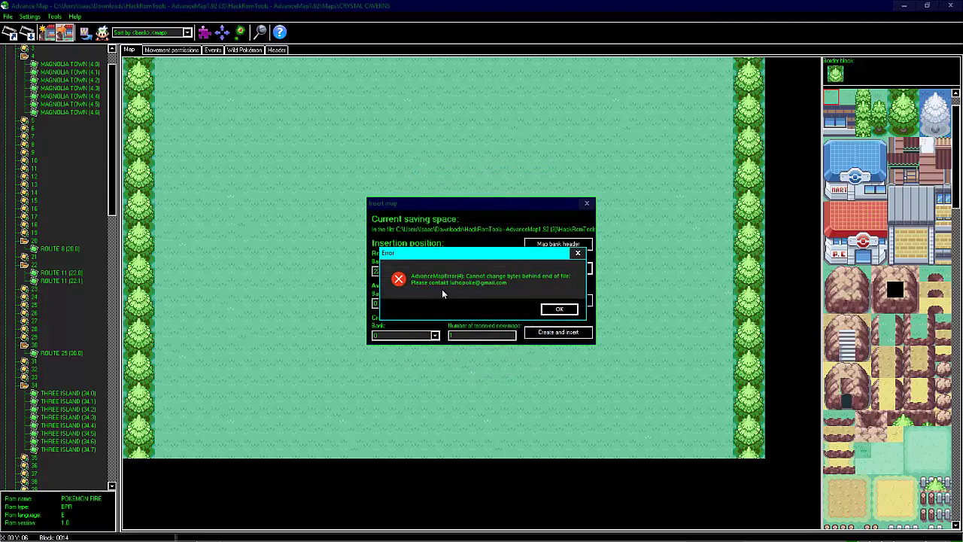
click(555, 309)
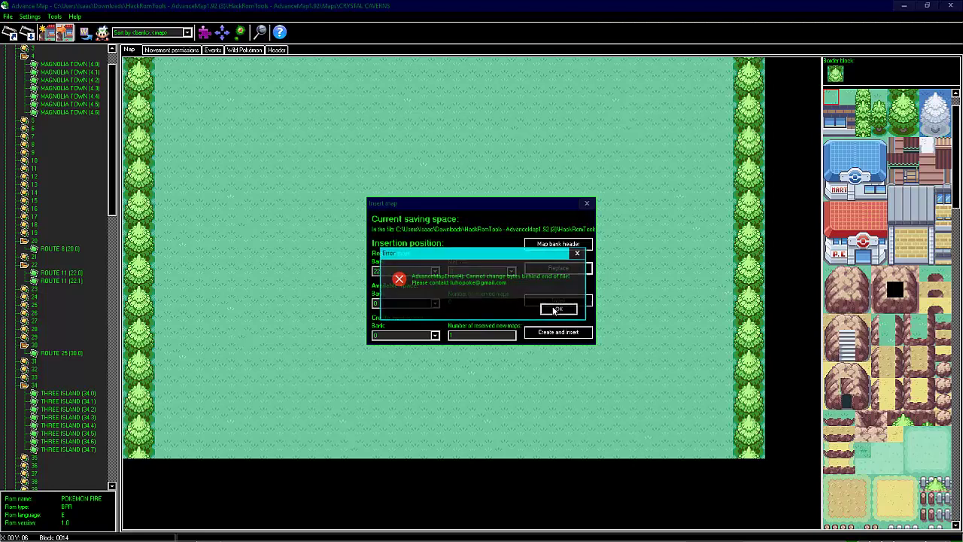
click(554, 310)
click(555, 310)
click(554, 310)
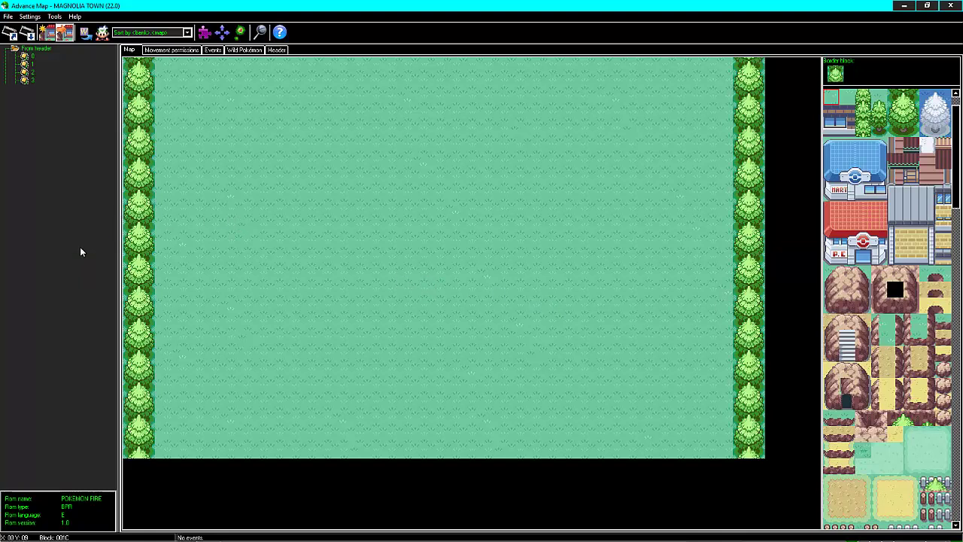
Open the newly inserted MAGNOLIA TOWN (22.0) map from bank 22
click(72, 250)
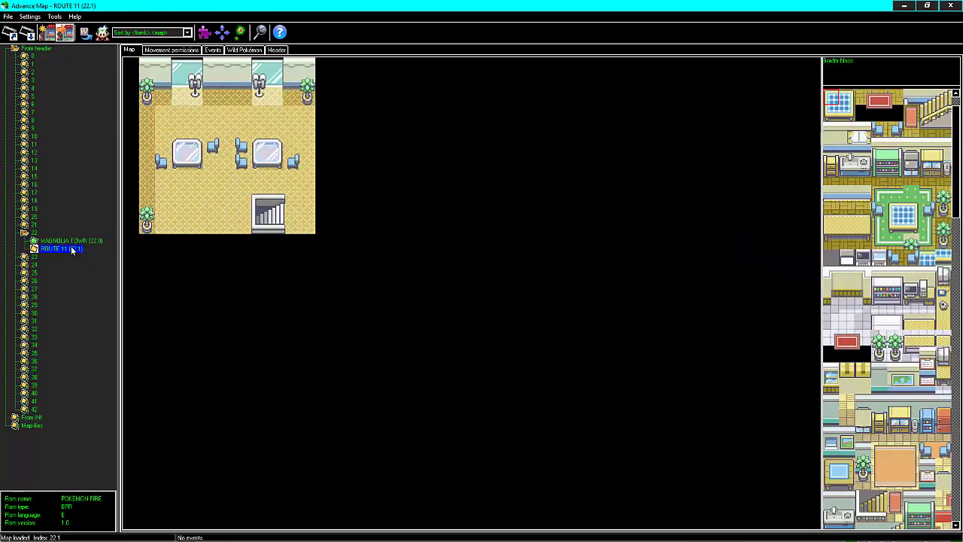
click(69, 242)
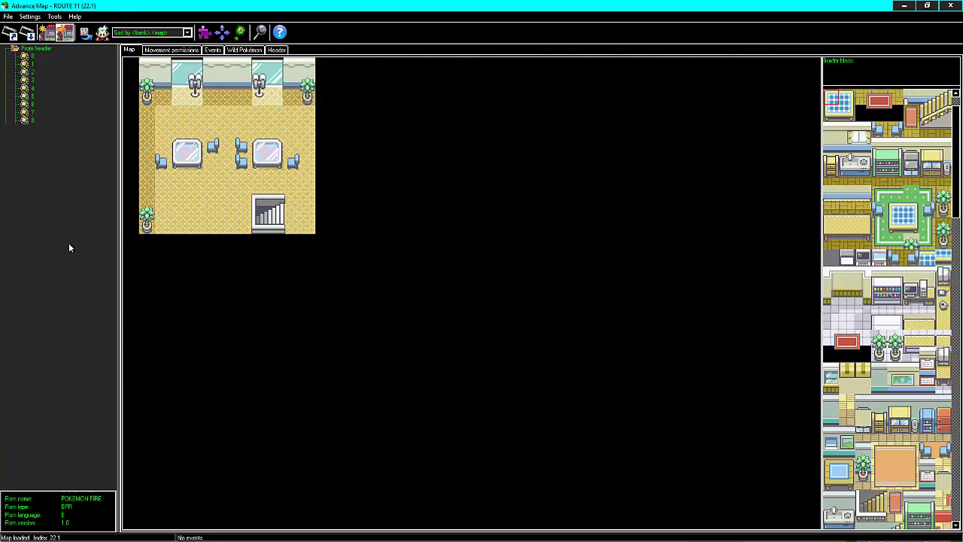